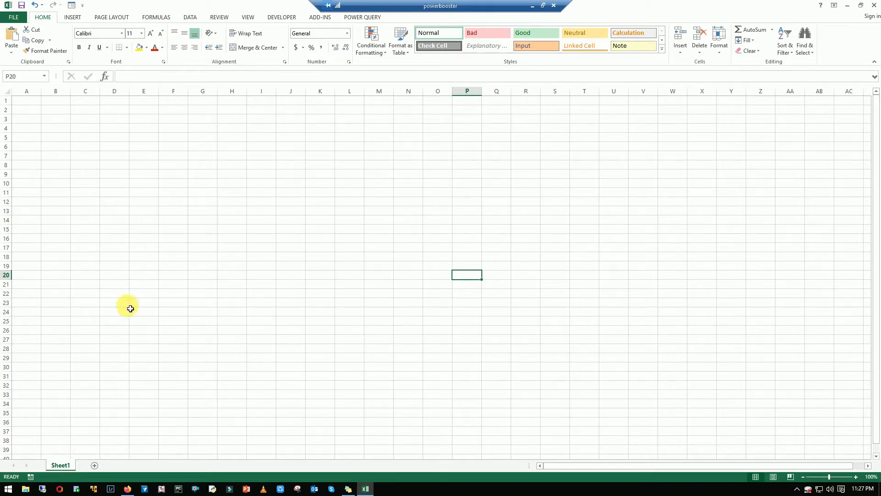
pyautogui.click(128, 490)
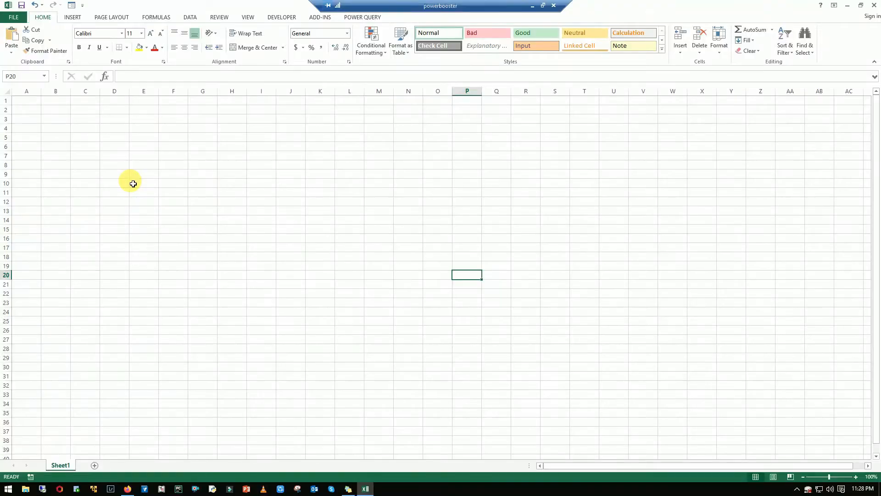
# Step: Search the Office add-in store for "web video", add Web Video Player to the sheet and accept its license terms
pyautogui.click(71, 21)
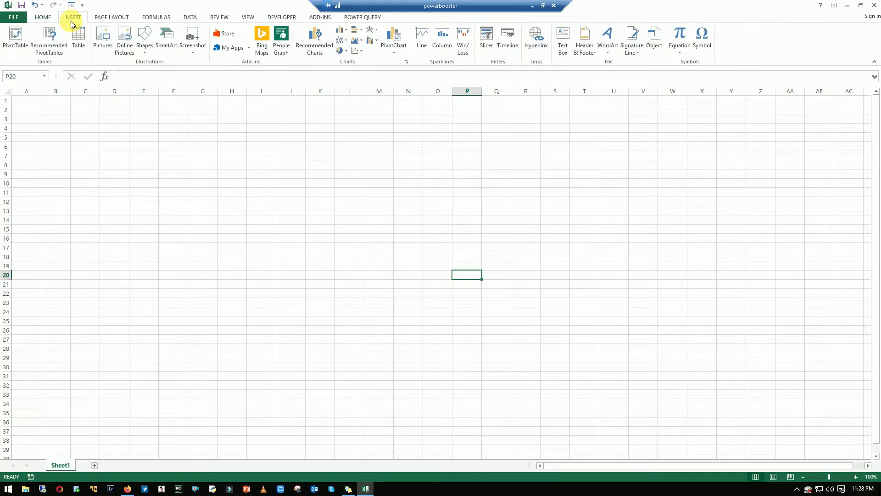
pyautogui.click(222, 34)
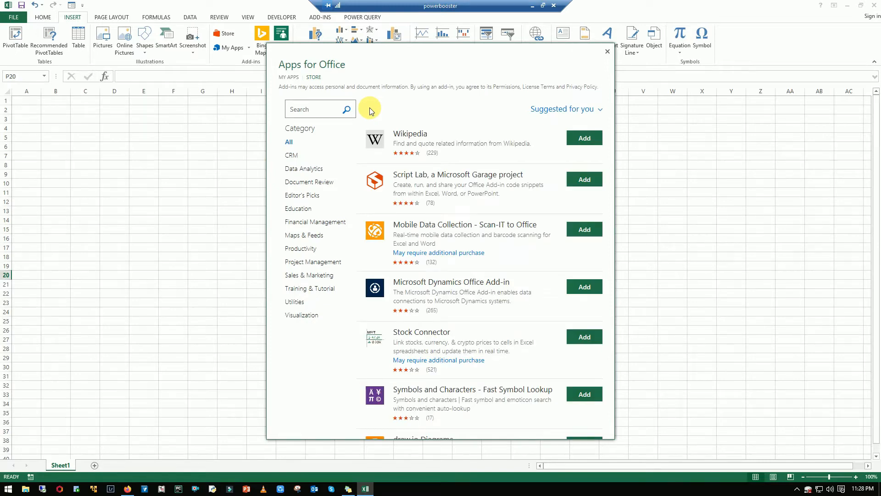
pyautogui.click(308, 109)
pyautogui.write('web video')
pyautogui.press('Return')
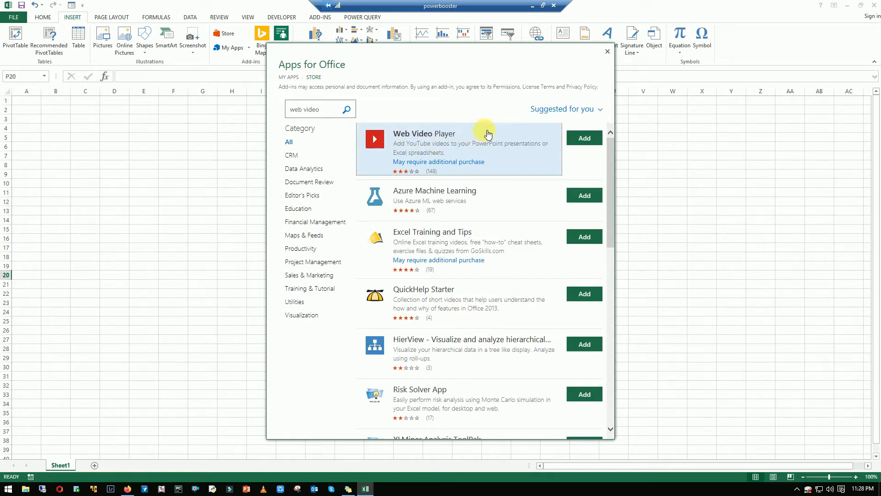
pyautogui.click(580, 138)
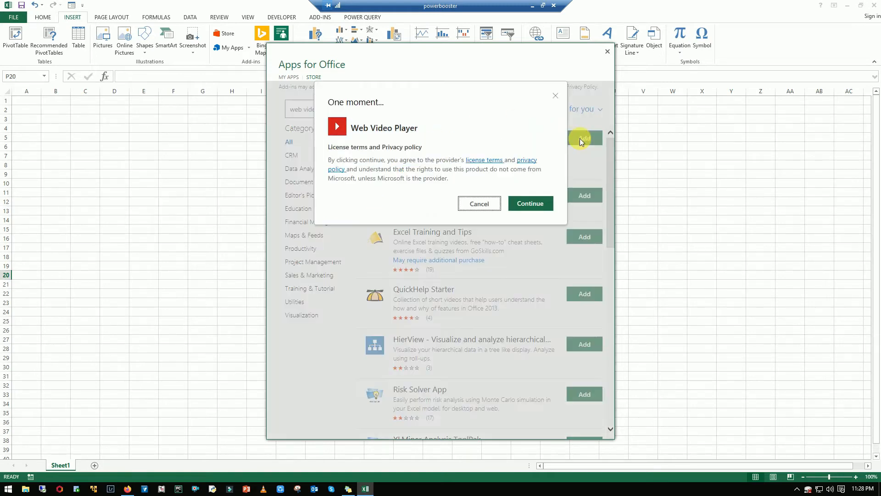
pyautogui.click(527, 203)
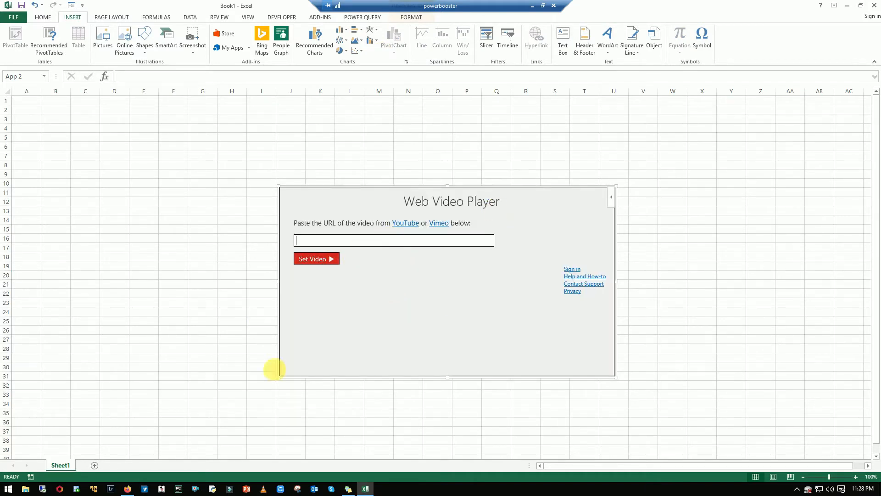
# Step: Copy the KGF Chapter2 TEASER video's YouTube URL from the browser and set it as the video in Excel's Web Video Player
pyautogui.click(128, 488)
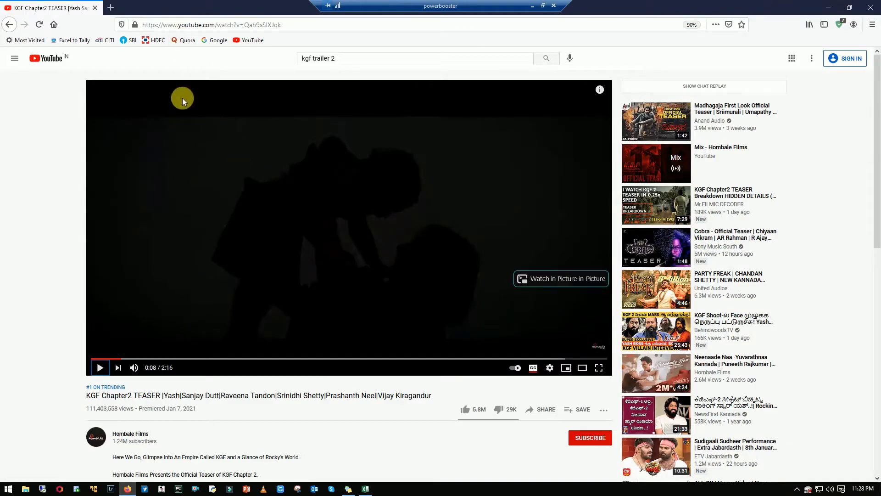
pyautogui.click(178, 24)
pyautogui.hotkey('ctrl', 'c')
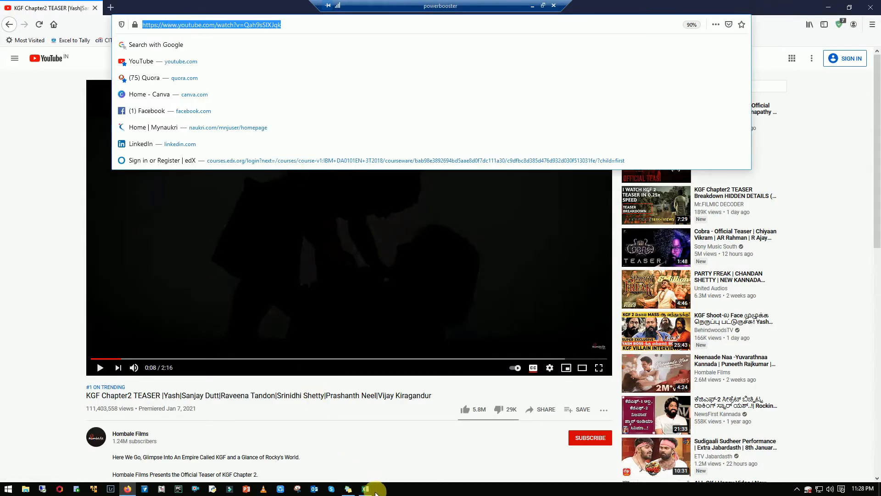
pyautogui.click(366, 489)
pyautogui.click(391, 240)
pyautogui.hotkey('ctrl', 'v')
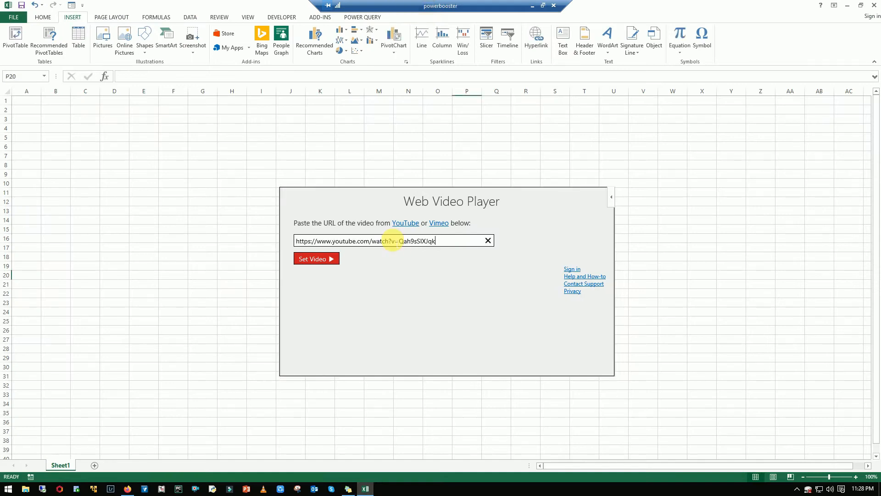
pyautogui.click(333, 258)
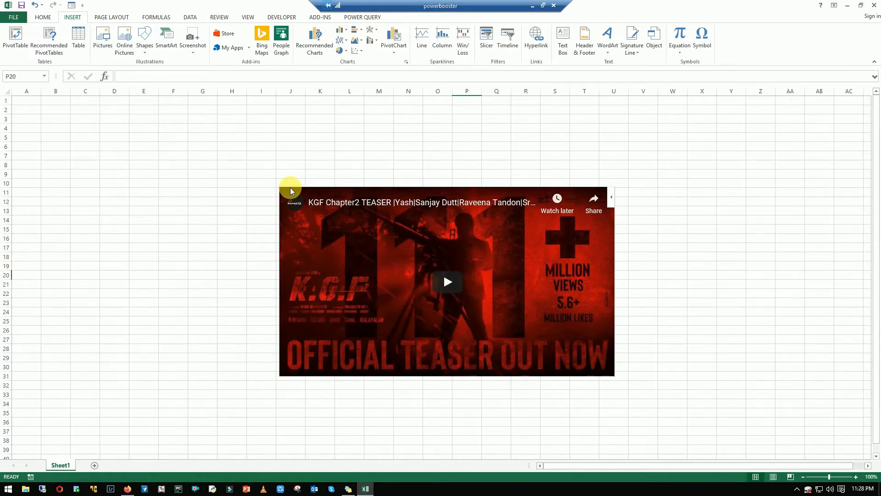
# Step: Move the embedded video player higher on the sheet and resize it, starting with about 6.76" wide by 3.4" high
pyautogui.moveTo(290, 189); pyautogui.dragTo(304, 172)
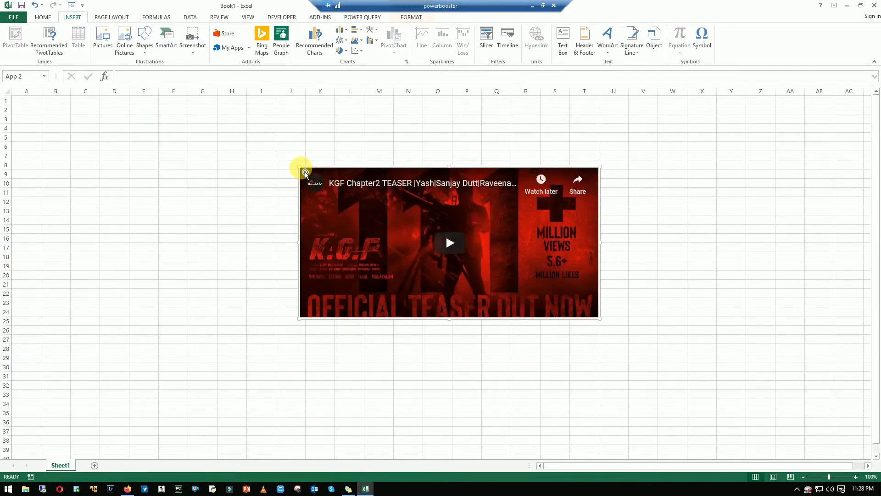
pyautogui.click(407, 19)
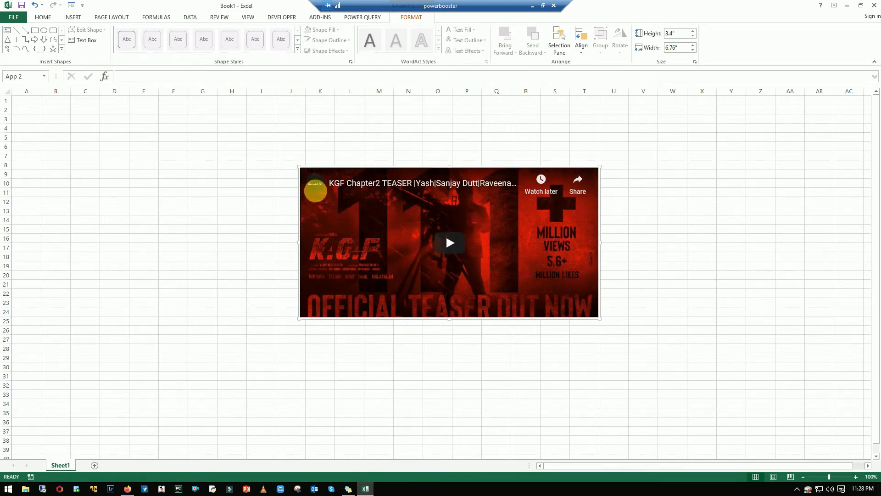
pyautogui.moveTo(300, 167)
pyautogui.mouseDown()
pyautogui.moveTo(249, 148)
pyautogui.moveTo(285, 169)
pyautogui.mouseUp()
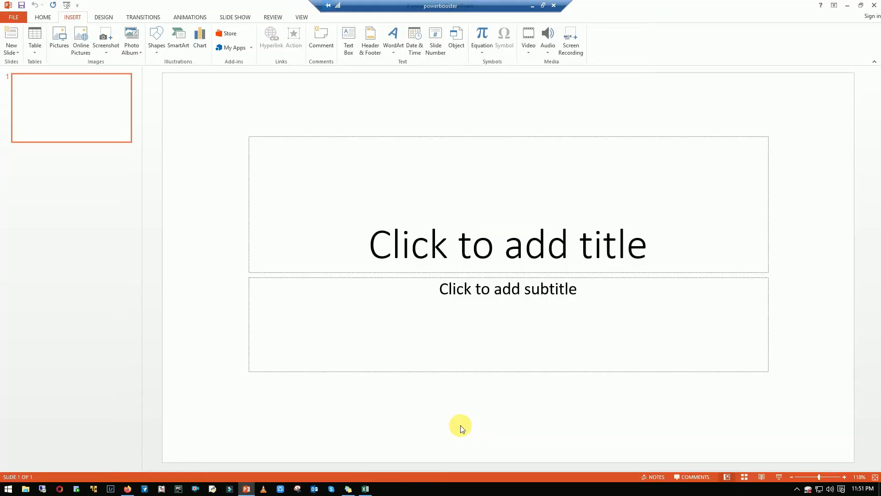
# Step: In PowerPoint, change the layout of slide 1 to Blank
pyautogui.rightClick(105, 112)
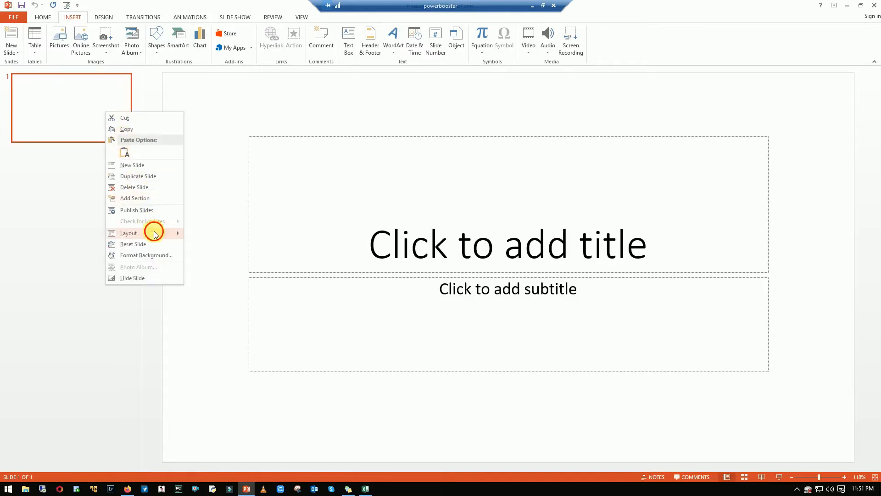
pyautogui.moveTo(154, 234)
pyautogui.click(218, 331)
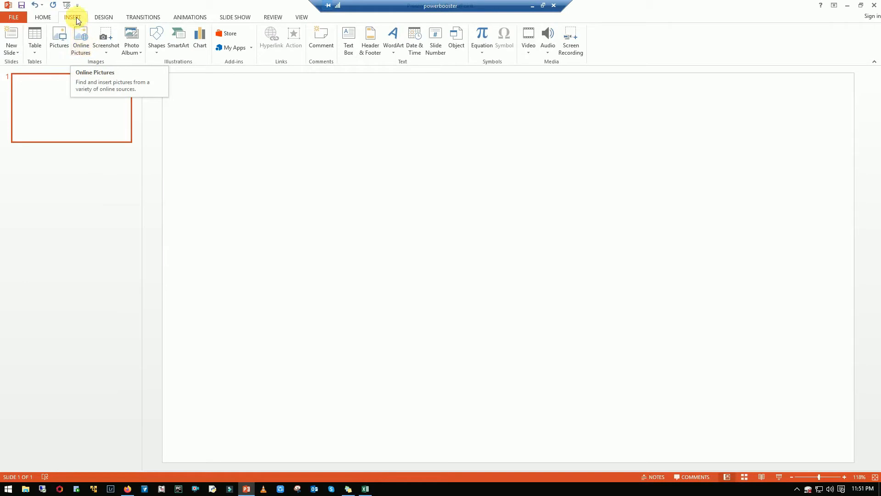
# Step: Look for "web" in the add-in store, and insert Web Video Player onto the slide from the already acquired apps
pyautogui.click(226, 33)
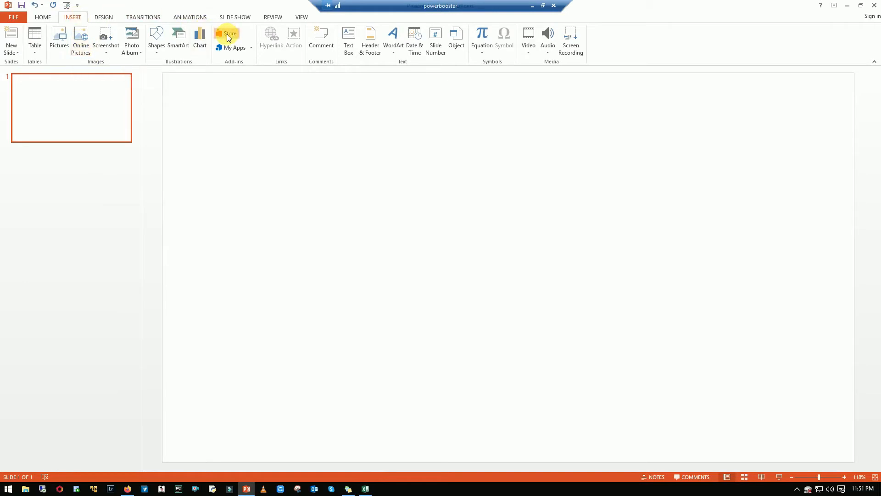
pyautogui.click(324, 111)
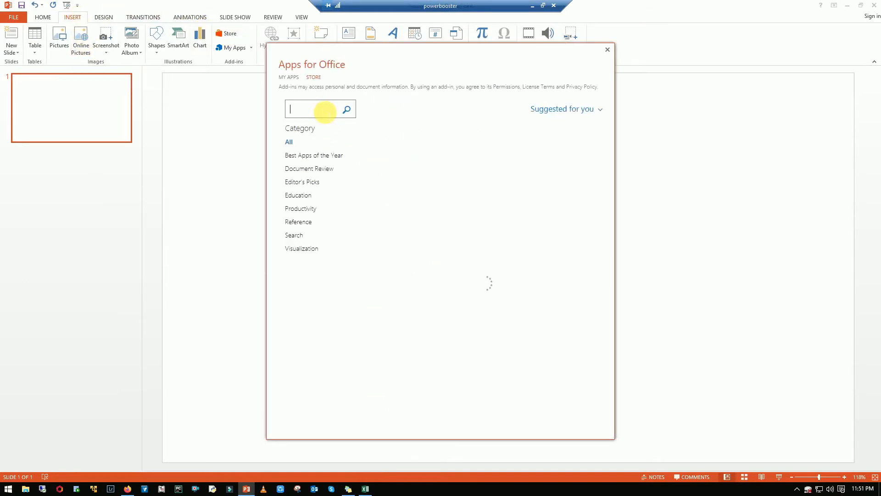
pyautogui.write('web')
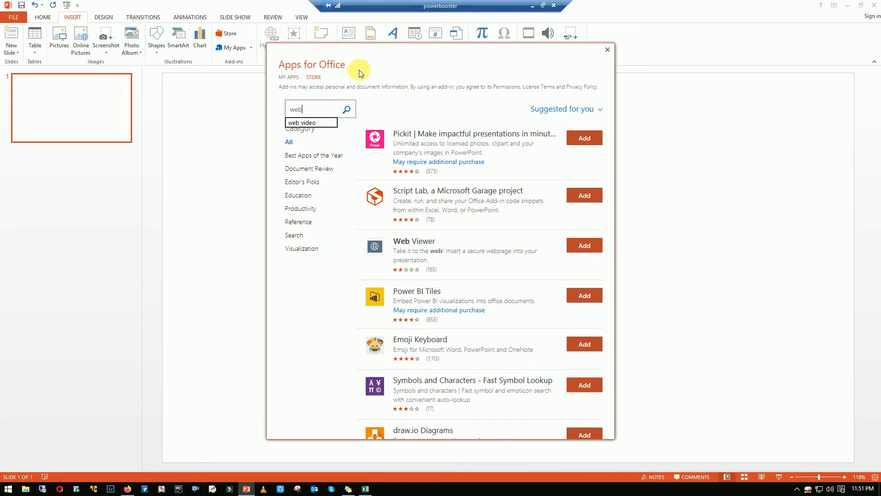
pyautogui.click(289, 78)
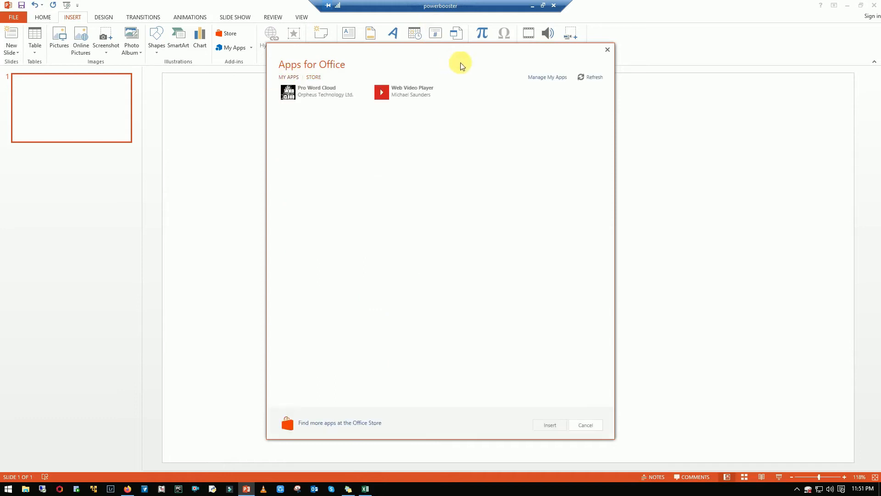
pyautogui.doubleClick(402, 95)
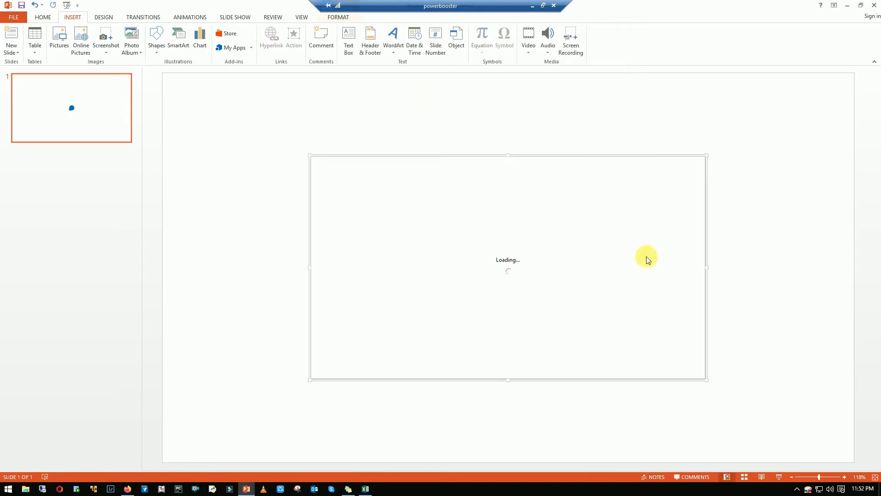
# Step: Copy the KGF Chapter2 TEASER URL from the browser again and set it as the video in the slide's Web Video Player
pyautogui.click(127, 488)
pyautogui.rightClick(175, 29)
pyautogui.click(209, 58)
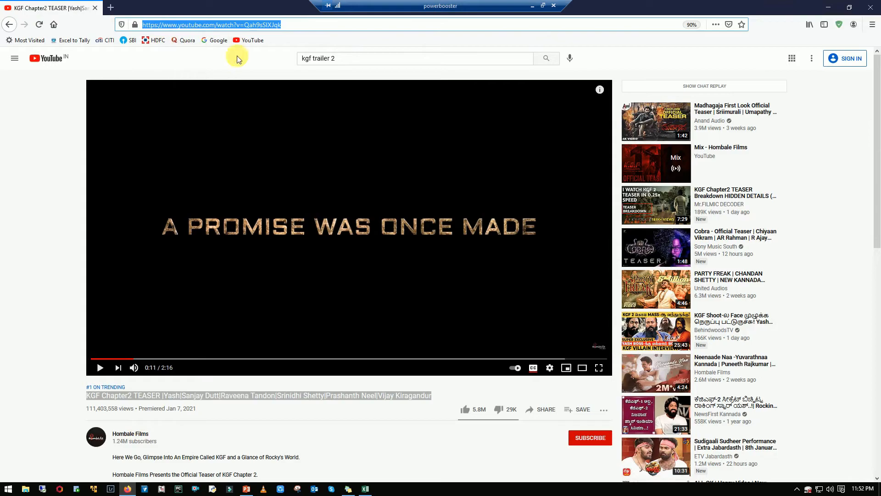
pyautogui.hotkey('alt', 'Tab')
pyautogui.click(403, 218)
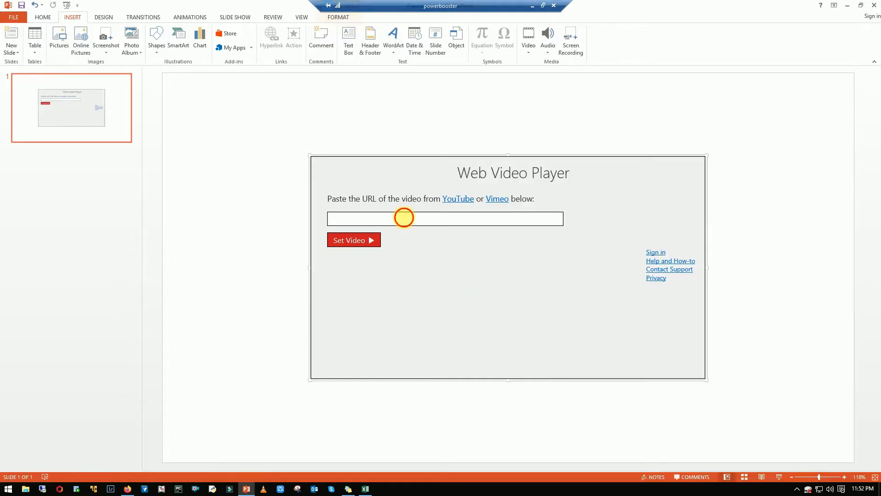
pyautogui.hotkey('ctrl', 'v')
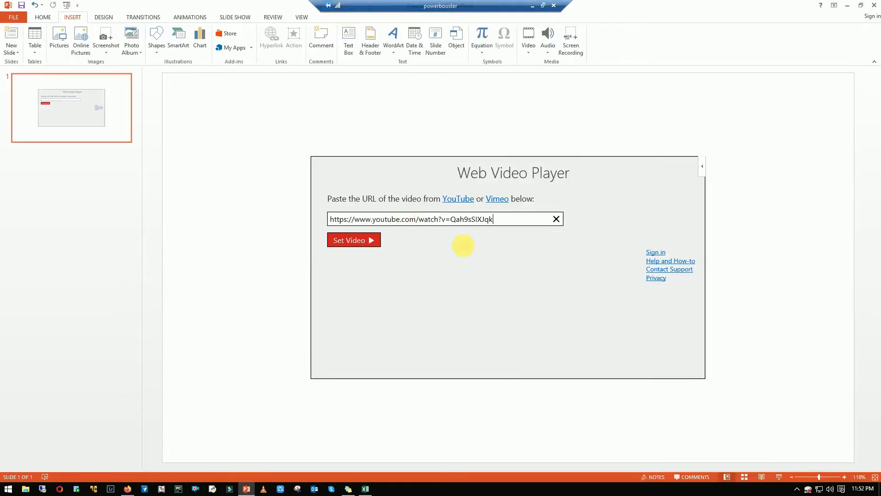
pyautogui.click(372, 243)
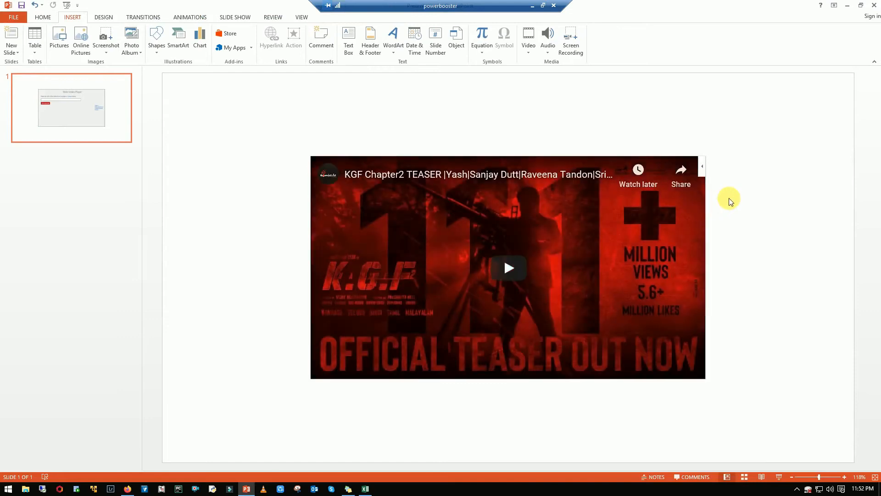
# Step: Play the embedded teaser on the slide, skip ahead to about 1:48 and lower the system volume to 58
pyautogui.click(506, 273)
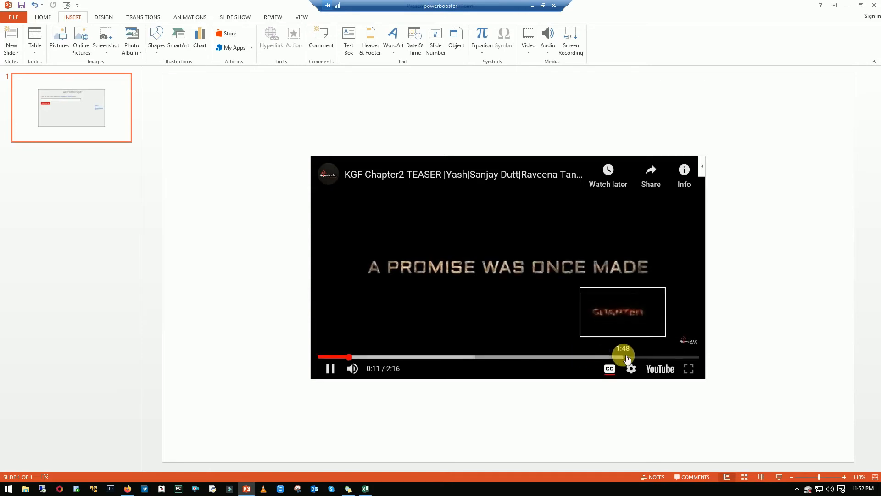
pyautogui.click(622, 357)
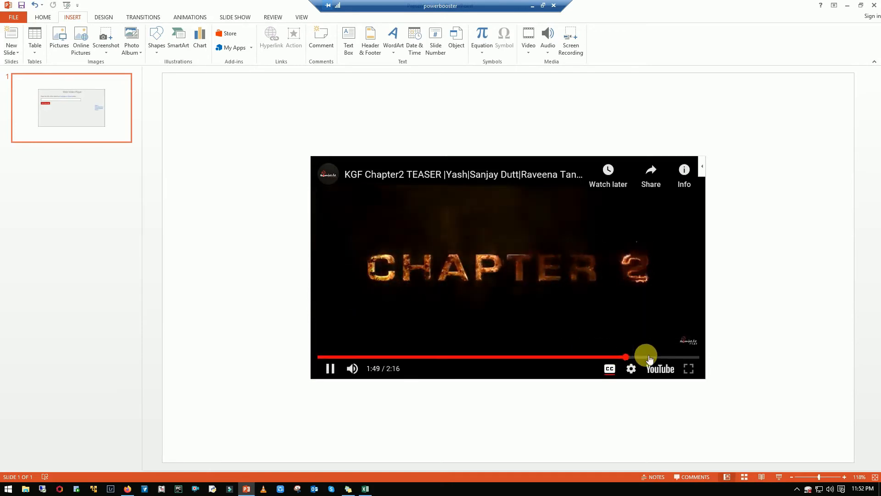
pyautogui.press('XF86AudioLowerVolume')
pyautogui.press('XF86AudioLowerVolume')
pyautogui.press('XF86AudioLowerVolume')
pyautogui.press('XF86AudioLowerVolume')
pyautogui.press('XF86AudioLowerVolume')
pyautogui.press('XF86AudioLowerVolume')
pyautogui.press('XF86AudioLowerVolume')
pyautogui.press('XF86AudioLowerVolume')
pyautogui.press('XF86AudioLowerVolume')
pyautogui.press('XF86AudioLowerVolume')
pyautogui.press('XF86AudioLowerVolume')
pyautogui.press('XF86AudioLowerVolume')
pyautogui.press('XF86AudioLowerVolume')
pyautogui.press('XF86AudioLowerVolume')
pyautogui.press('XF86AudioLowerVolume')
pyautogui.press('XF86AudioLowerVolume')
pyautogui.press('XF86AudioLowerVolume')
pyautogui.press('XF86AudioLowerVolume')
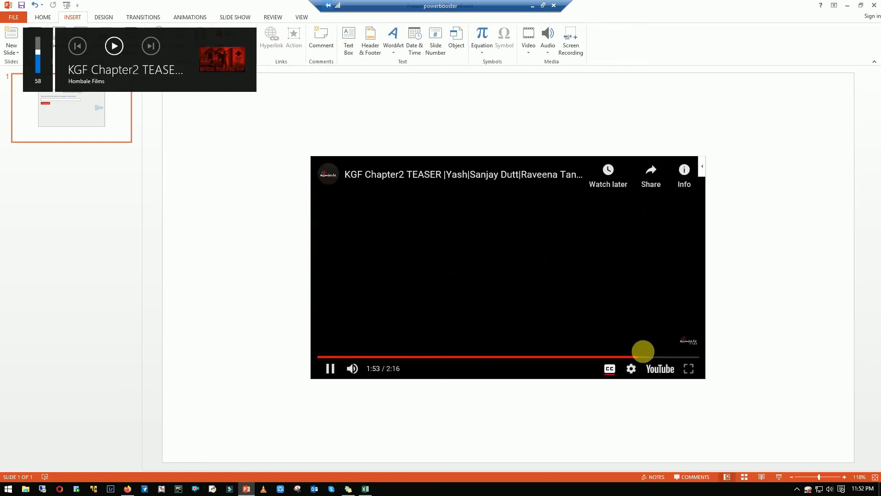
# Step: Skip through the teaser's closing seconds from about 2:00 onward and pause playback at about 2:11
pyautogui.click(656, 357)
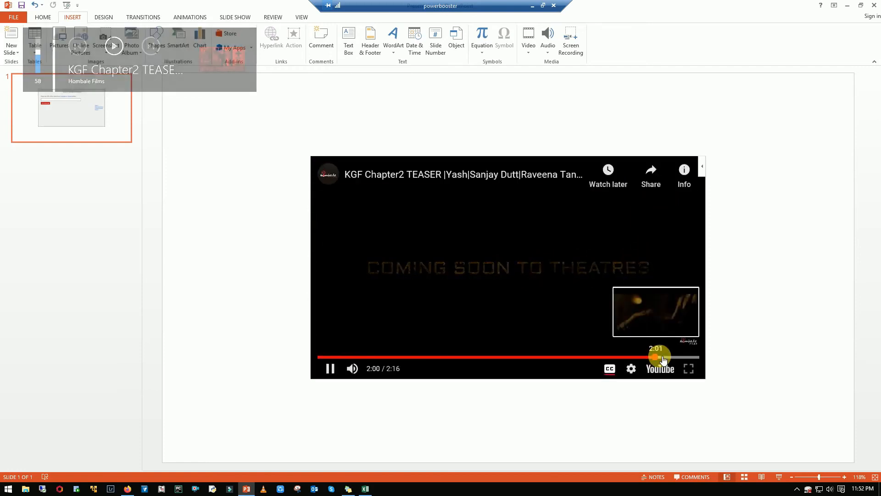
pyautogui.click(668, 357)
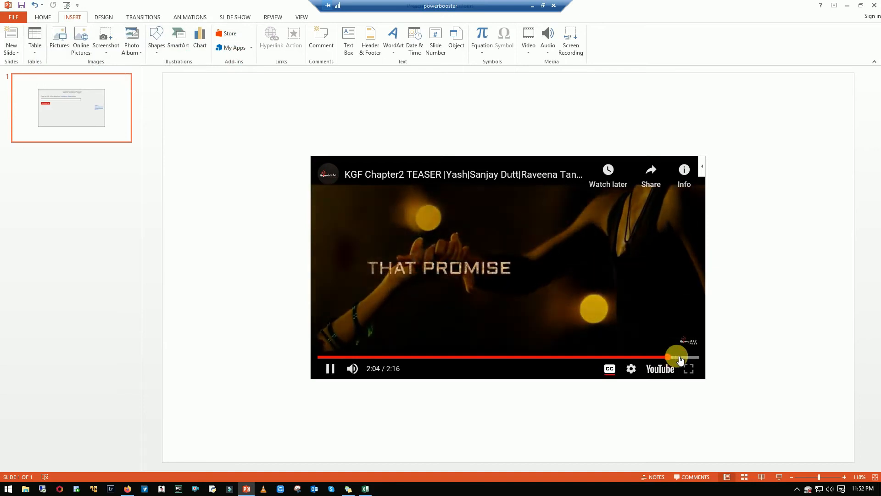
pyautogui.click(677, 357)
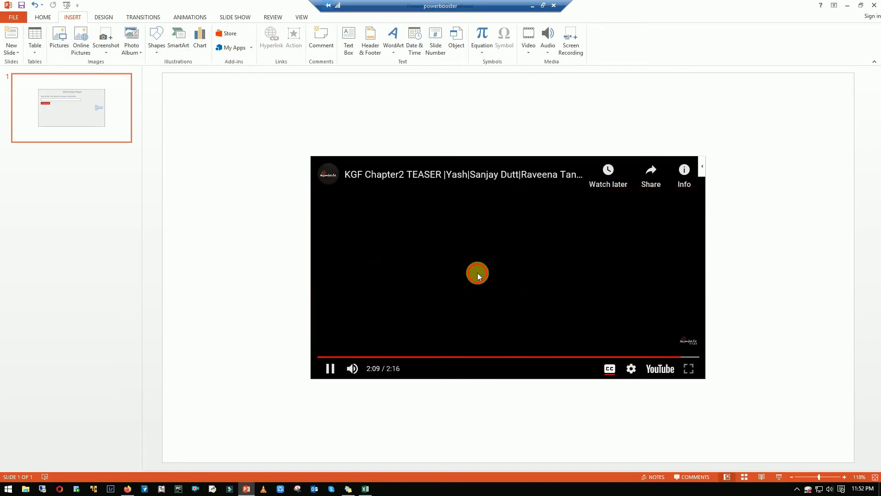
pyautogui.click(330, 368)
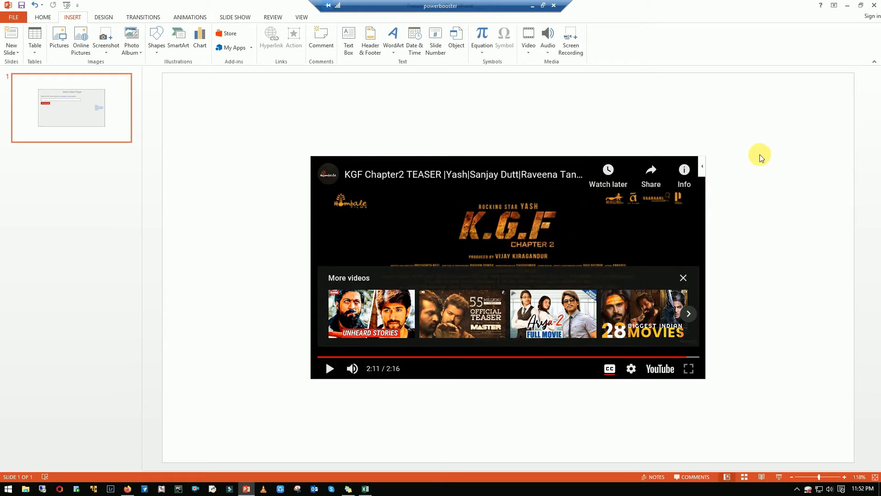
# Step: Add a new slide after slide 1 and start inserting an online video on it
pyautogui.rightClick(50, 134)
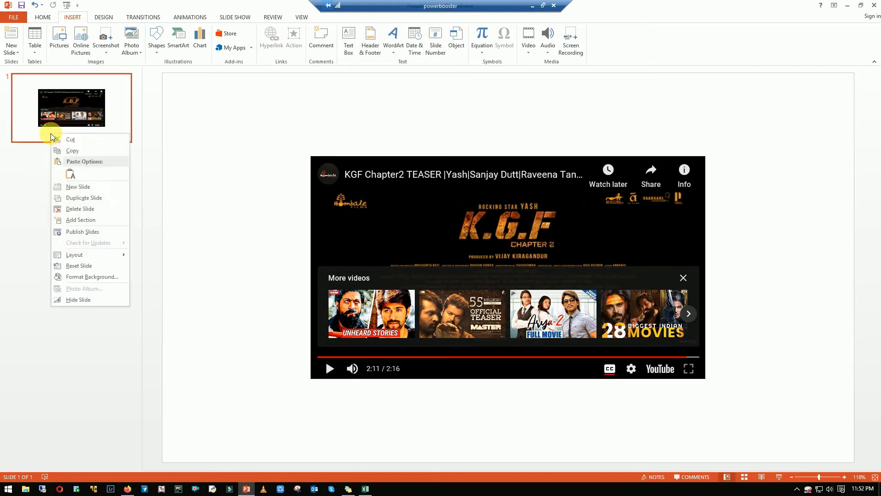
pyautogui.click(102, 184)
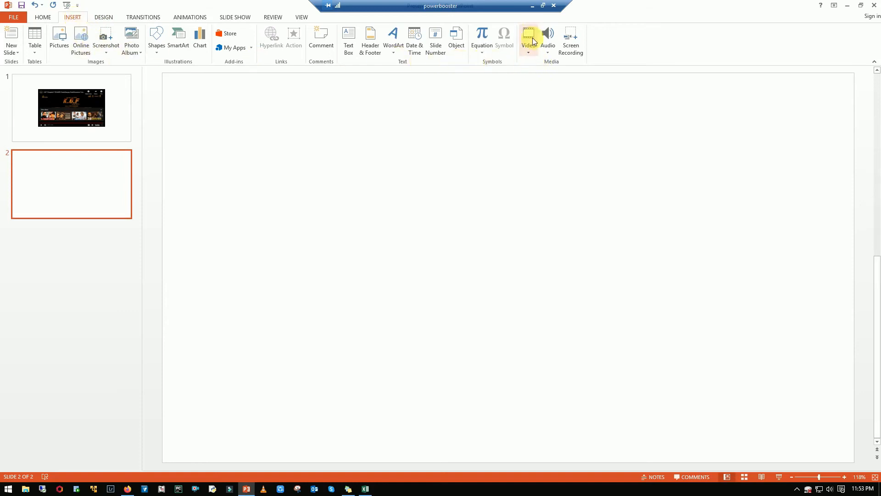
pyautogui.click(533, 54)
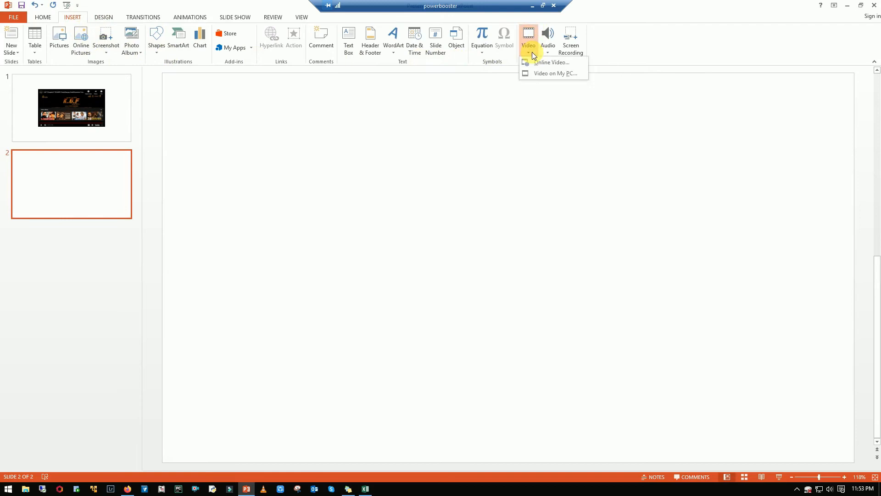
pyautogui.click(553, 66)
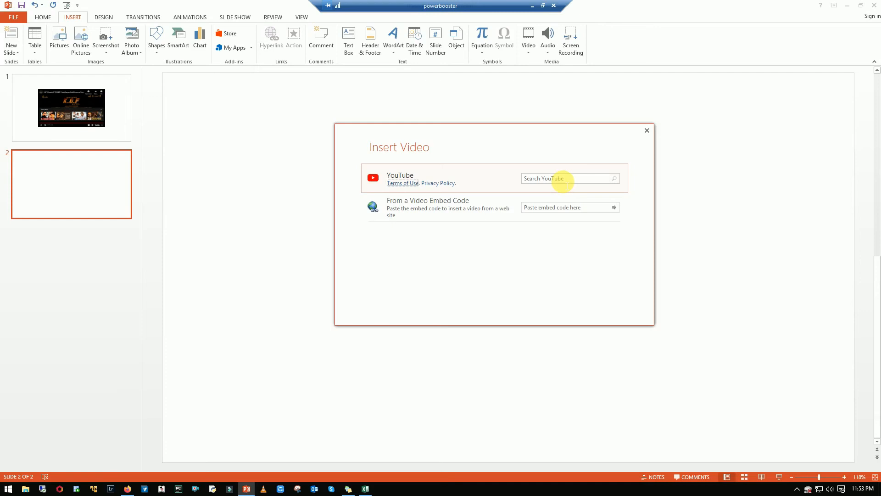
# Step: Copy the KGF Chapter2 TEASER URL from the browser and search YouTube for it in PowerPoint's Insert Video dialog
pyautogui.click(127, 488)
pyautogui.rightClick(221, 27)
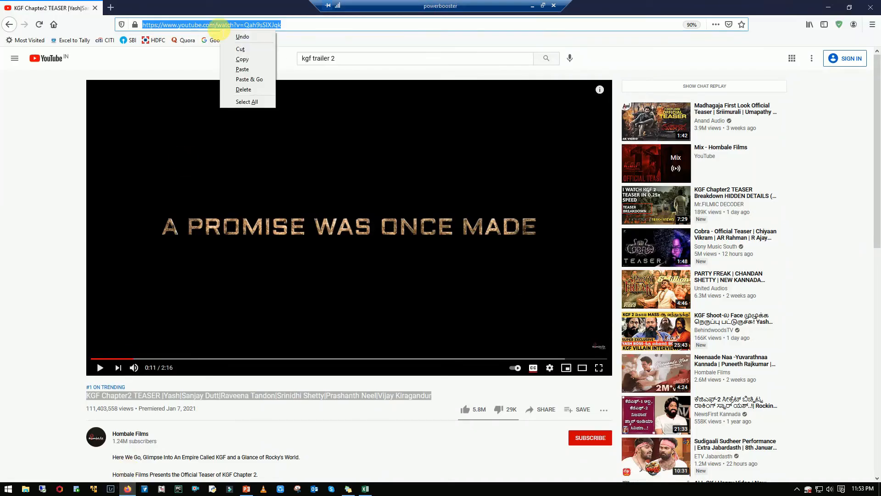
pyautogui.click(243, 63)
pyautogui.click(246, 489)
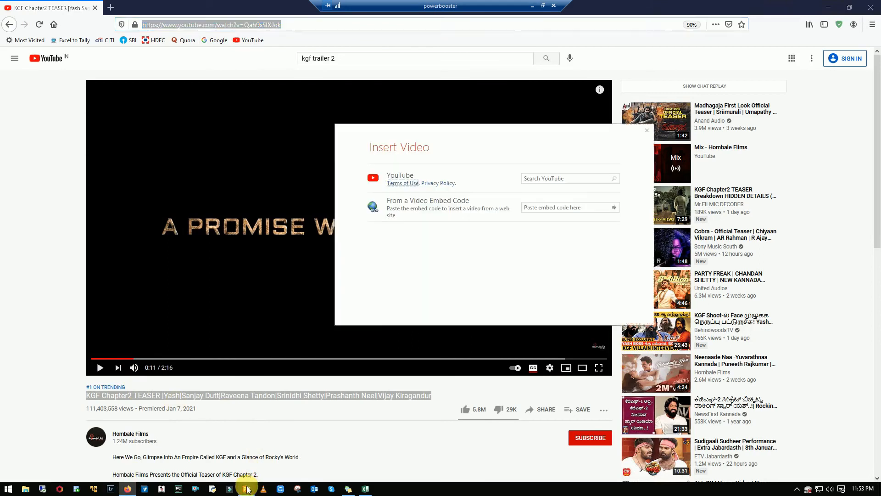
pyautogui.click(552, 177)
pyautogui.hotkey('ctrl', 'v')
pyautogui.click(613, 178)
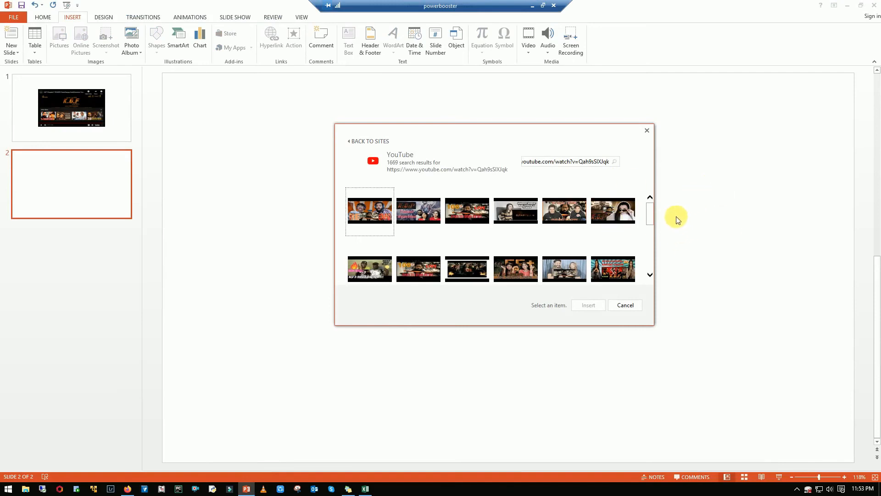
# Step: Insert the "KGF Chapter2 Official TEASER" result by Movie Time 24 and move the video toward slide 2's upper-left area
pyautogui.moveTo(648, 209); pyautogui.dragTo(650, 246)
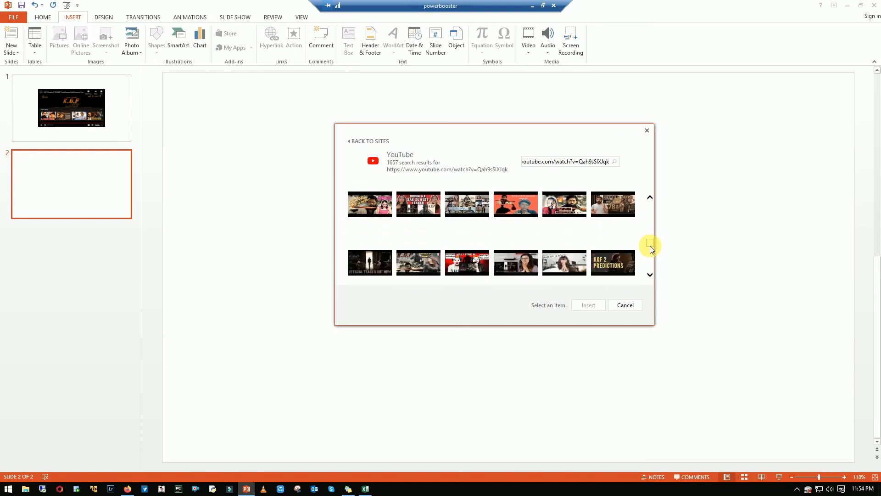
pyautogui.click(385, 270)
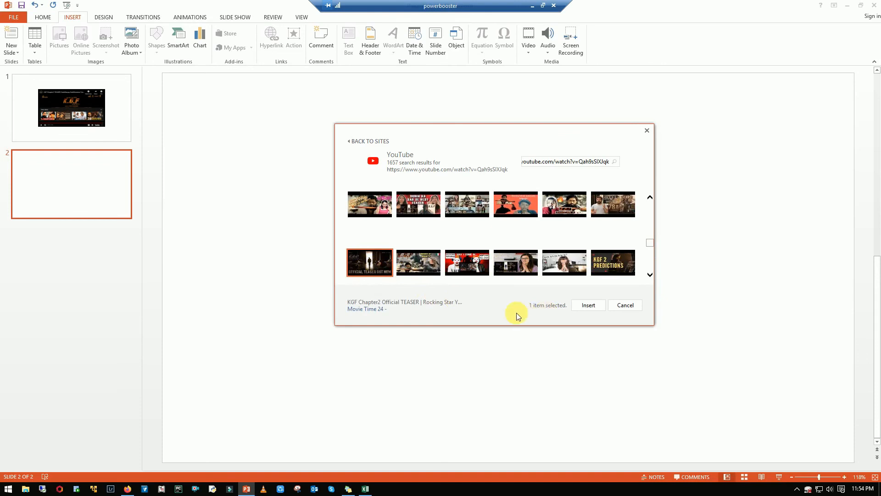
pyautogui.click(588, 305)
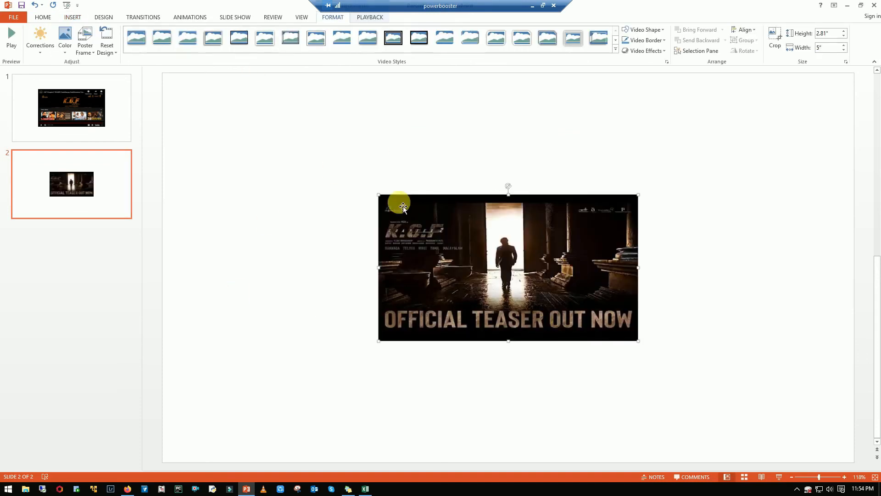
pyautogui.moveTo(415, 206); pyautogui.dragTo(338, 137)
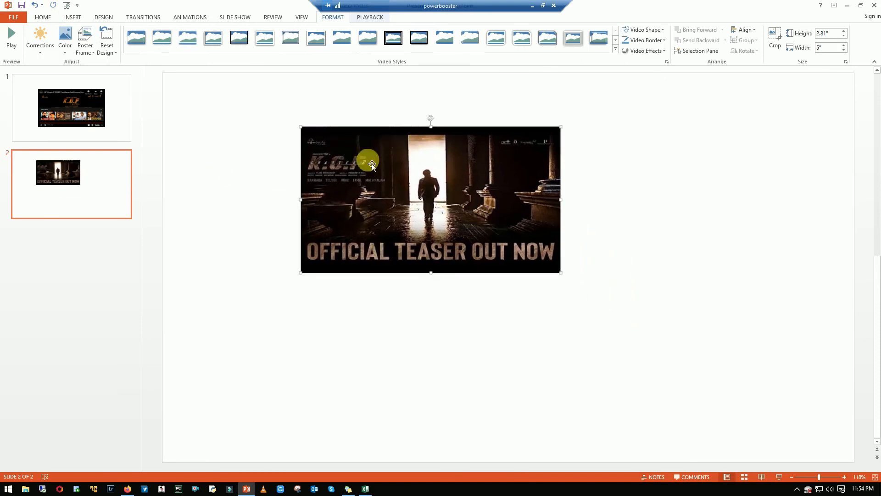
# Step: Play the inserted video on slide 2, skip ahead to about 0:45 and pause it
pyautogui.click(12, 37)
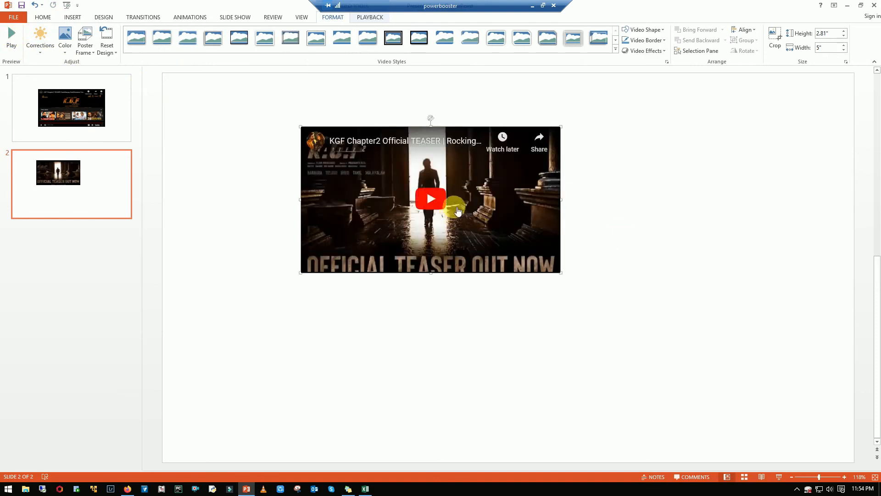
pyautogui.click(441, 200)
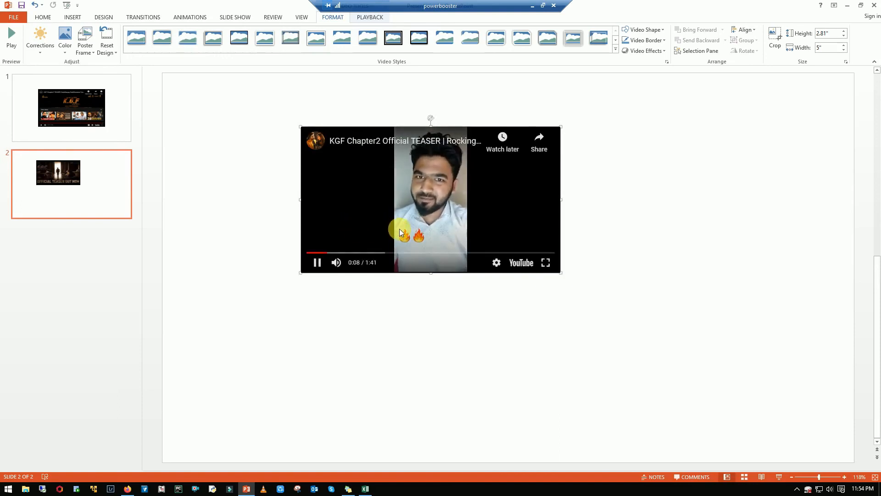
pyautogui.click(416, 252)
pyautogui.click(476, 228)
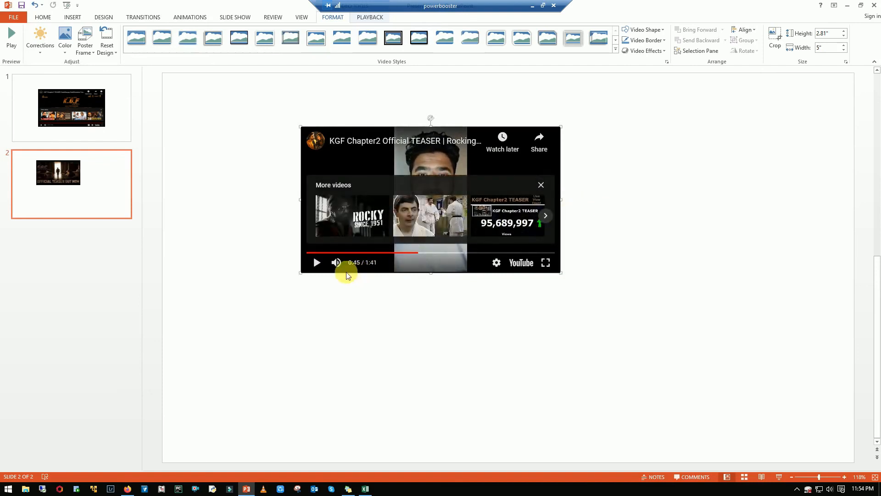